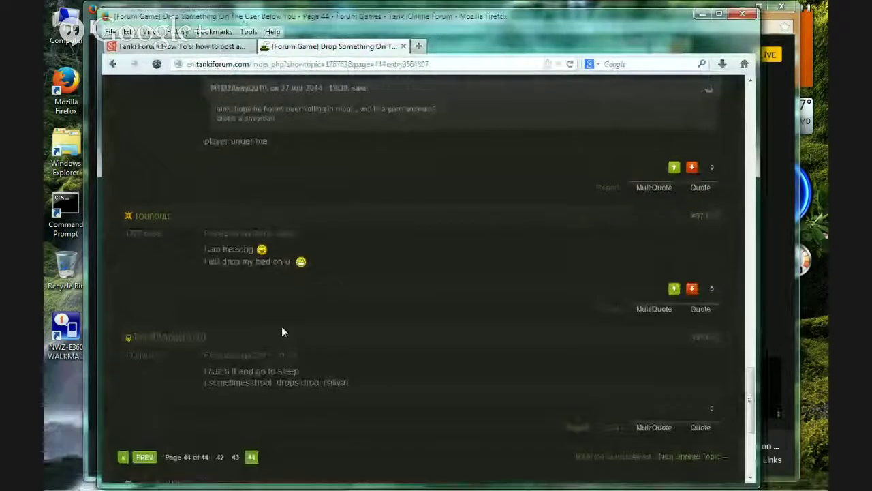
Scroll through page 44 of the Drop Something On The User Below You topic.
scroll(289, 270, "down", 5)
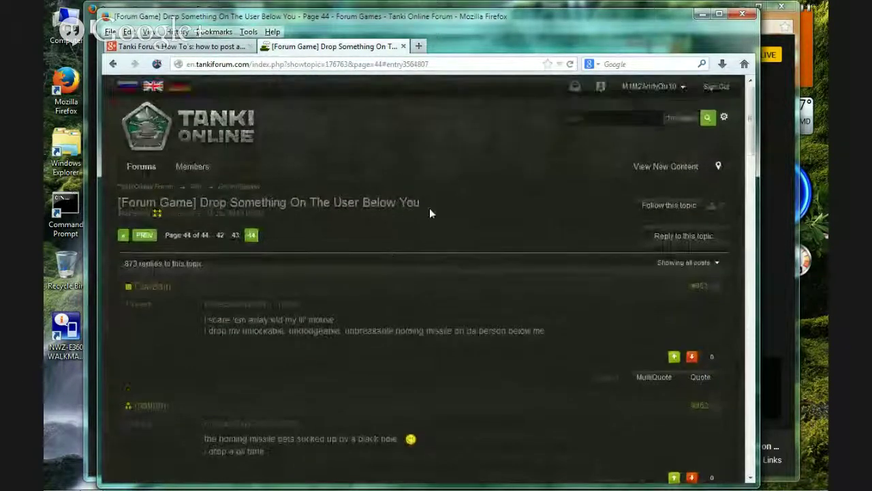
Open the Clan Lampradox – Fourth League topic from My Content, then start a blank new tab.
left_click(652, 89)
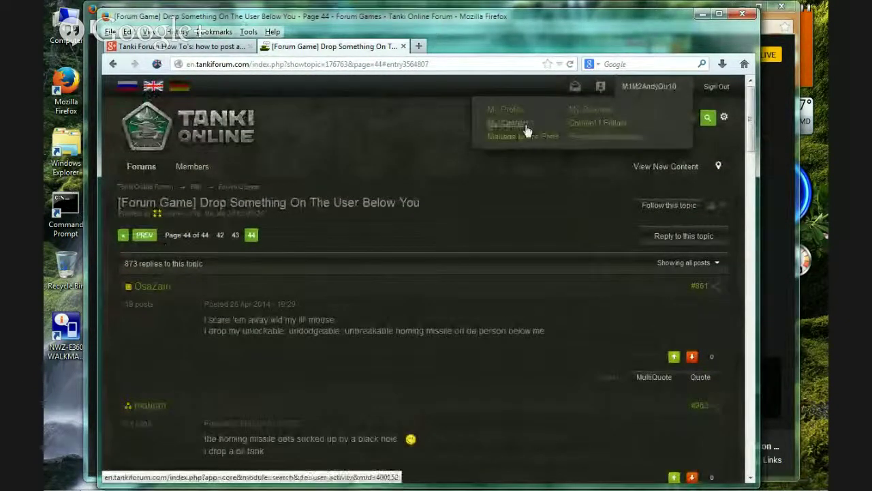
left_click(525, 129)
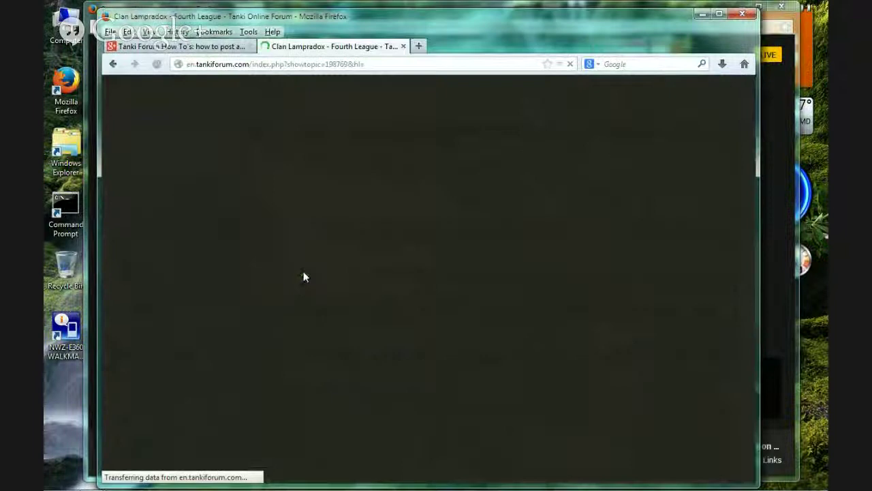
scroll(305, 273, "down", 10)
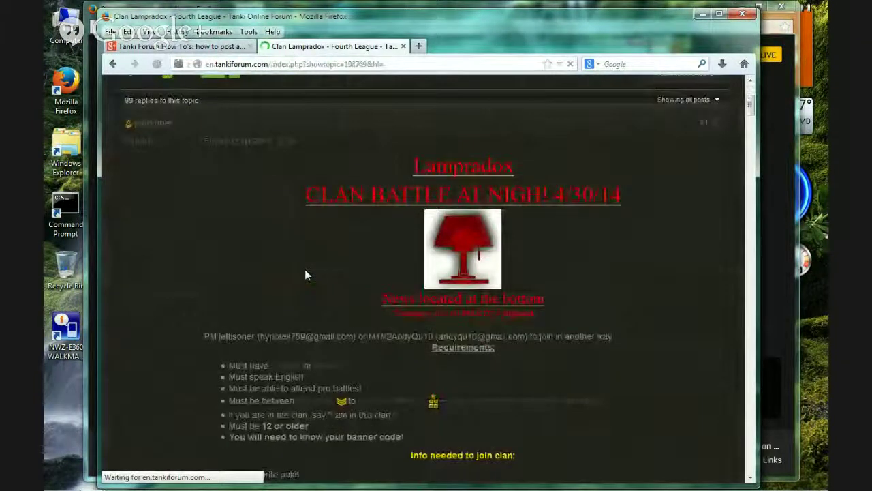
scroll(305, 269, "down", 5)
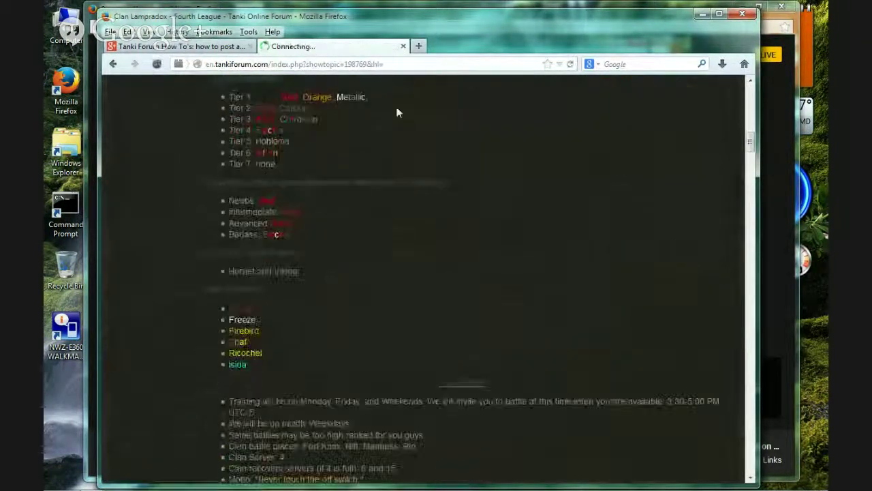
left_click(418, 46)
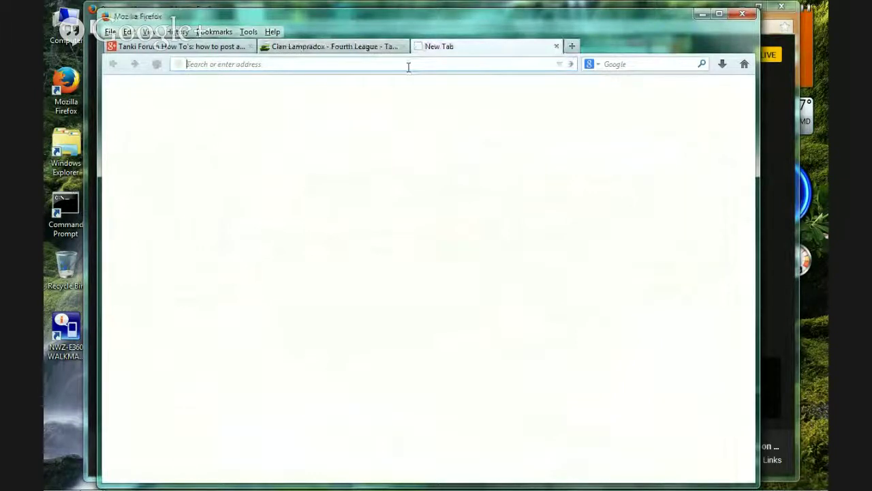
Go to youtube.com and search for 'tanki'.
type("youtube.com/")
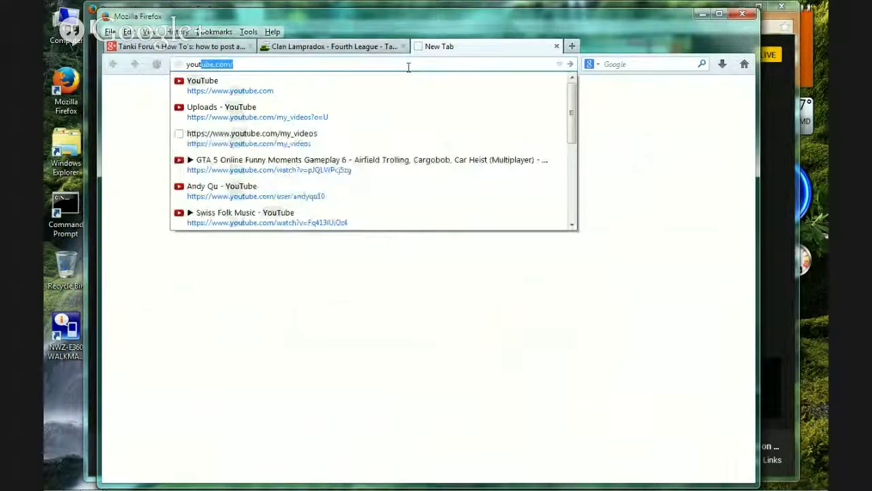
key("Return")
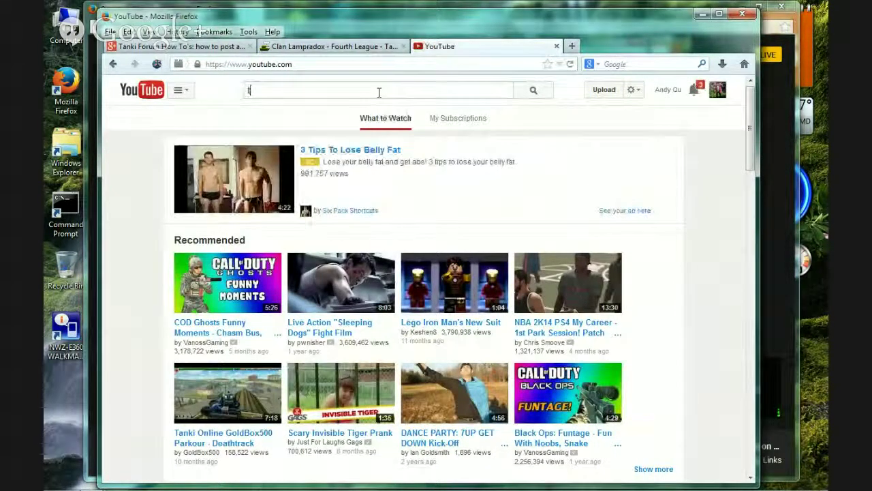
type("tanki")
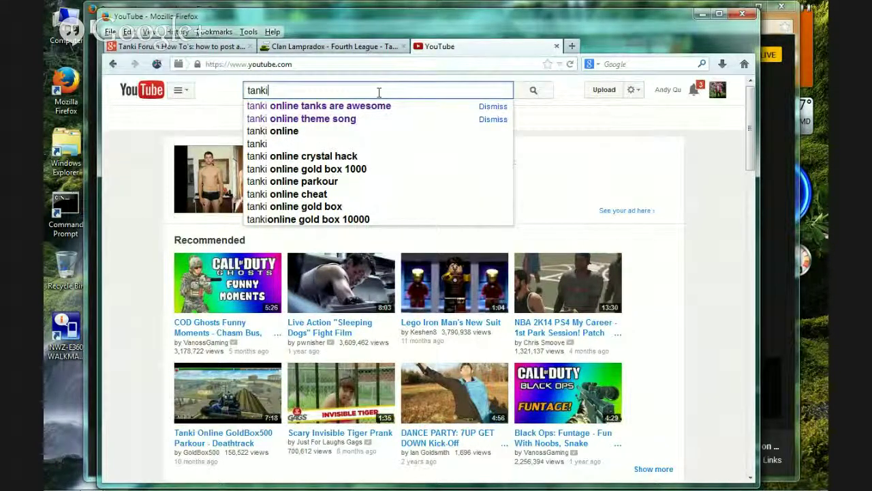
key("Return")
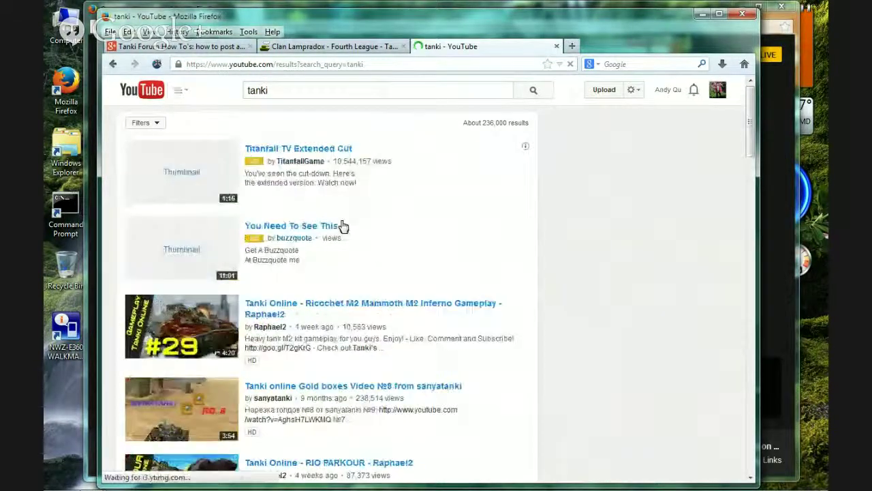
Open the 'Tanki Online - Ricochet M2 Mammoth M2 Inferno Gameplay' video and pause its advert.
left_click(383, 308)
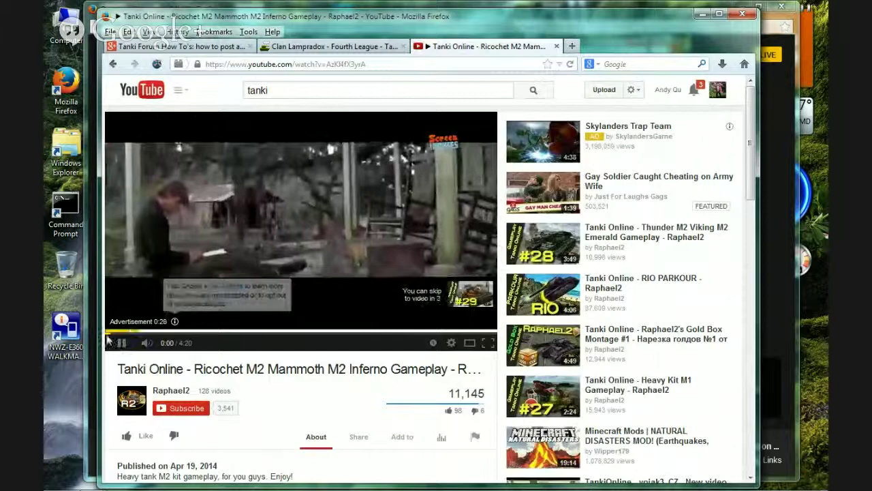
left_click(399, 238)
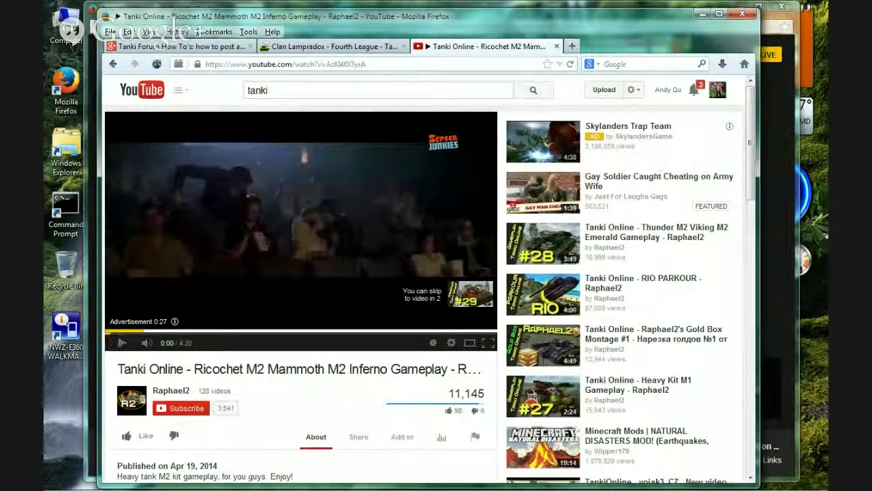
key("alt+Tab")
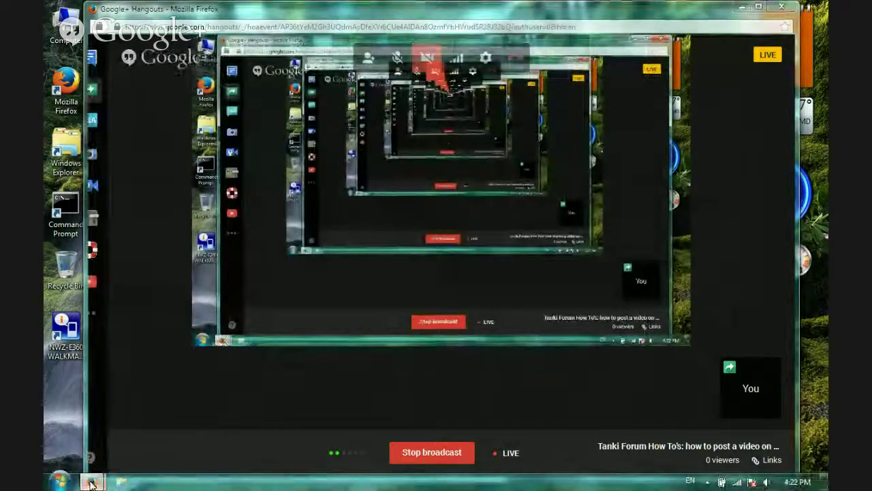
Return to the Clan Lampradox topic and start a reply at the bottom of the page.
mouse_move(92, 481)
left_click(123, 415)
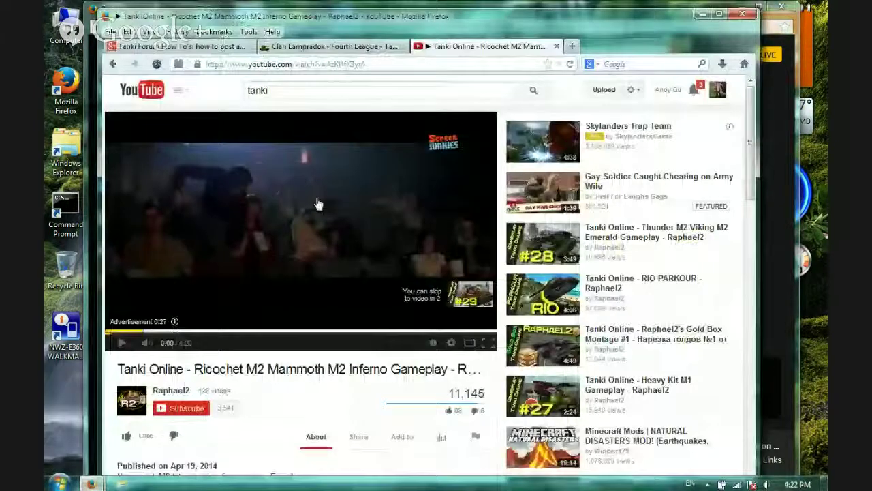
left_click(343, 50)
scroll(381, 202, "down", 10)
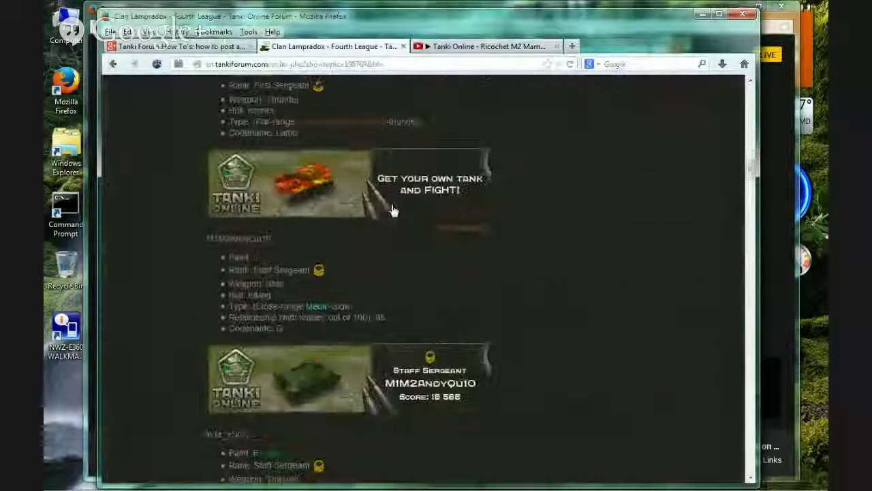
scroll(401, 203, "down", 15)
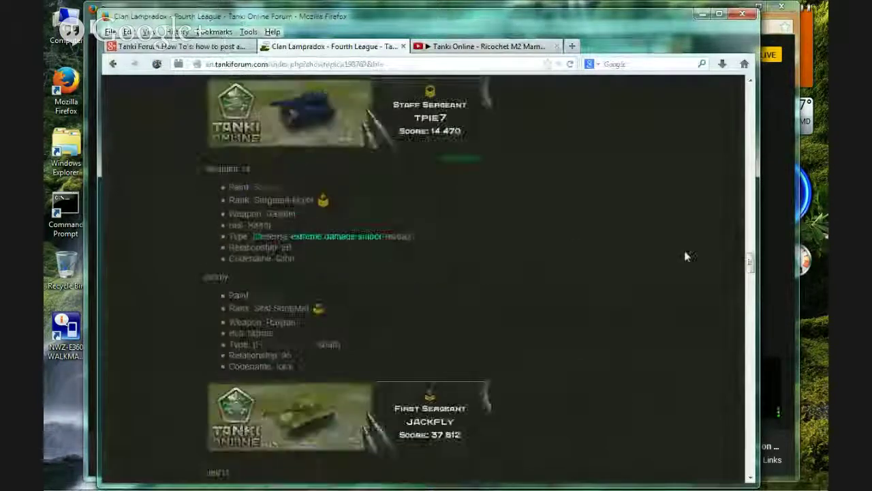
left_click_drag(749, 267, 749, 464)
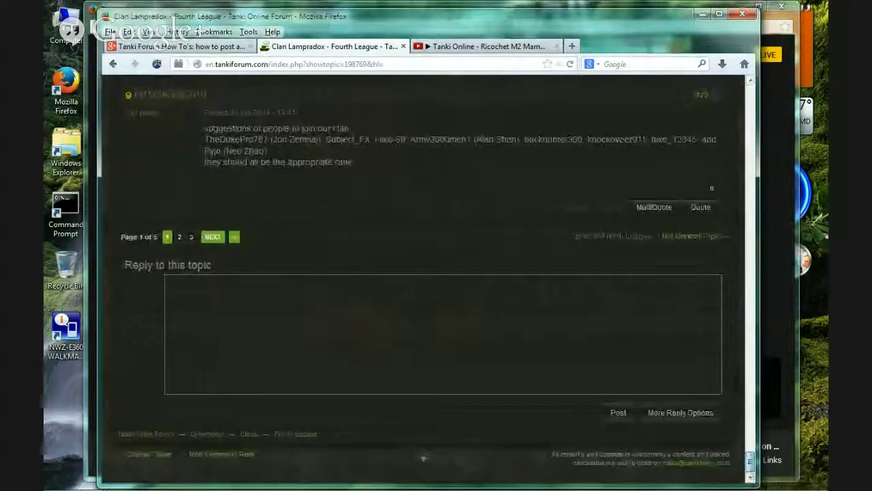
left_click(465, 344)
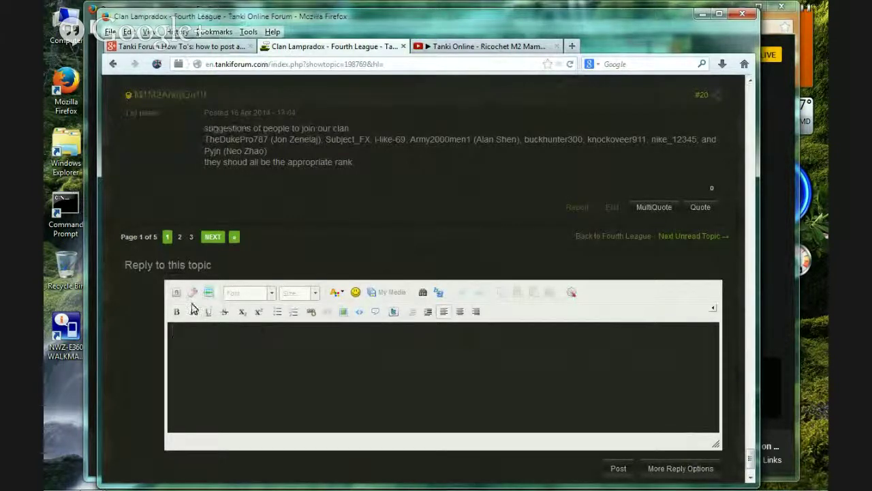
Open the Special BBCode dialog in the reply editor and choose the Media type.
left_click(208, 292)
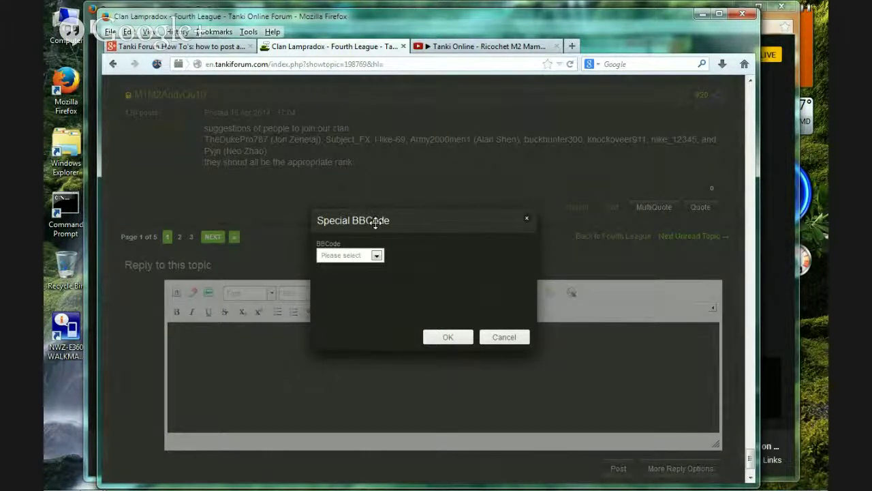
left_click(377, 256)
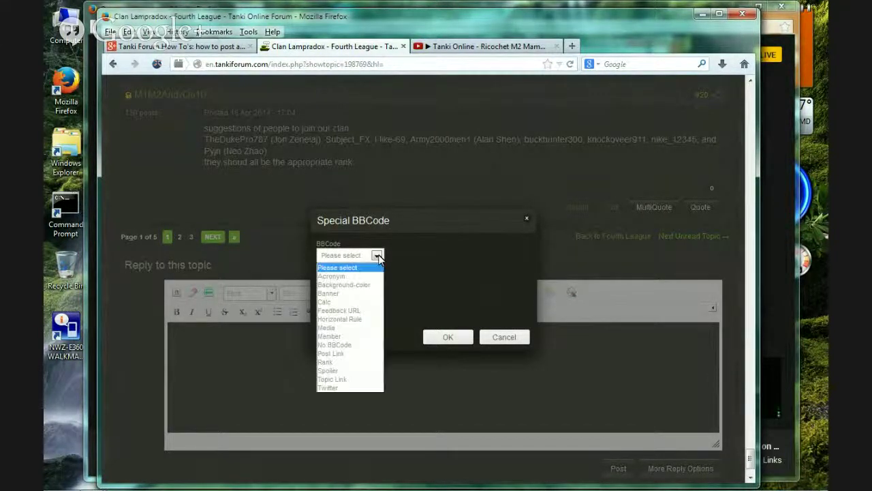
left_click(331, 328)
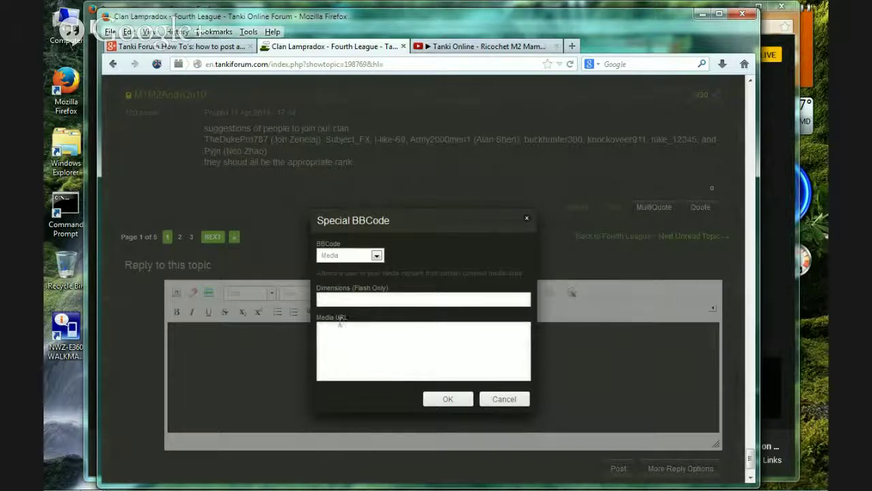
Copy the YouTube video's watch address and paste it into the Media URL field.
left_click(499, 46)
left_click_drag(366, 63, 196, 76)
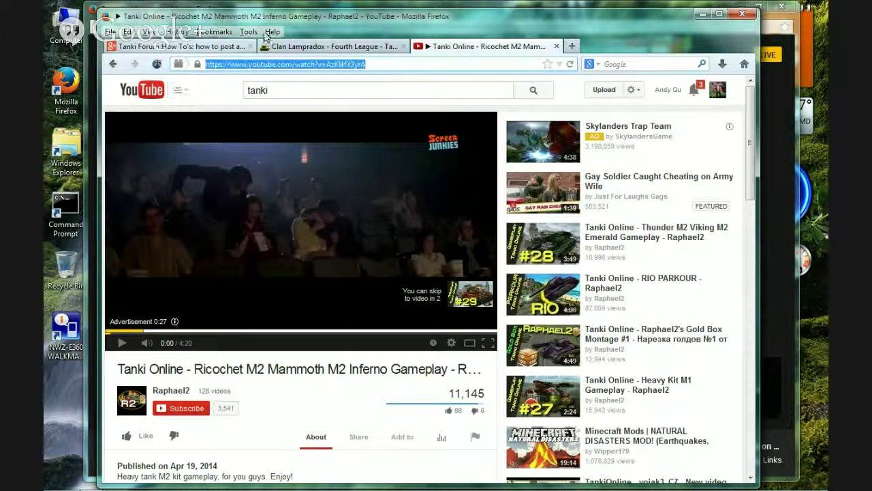
left_click(334, 46)
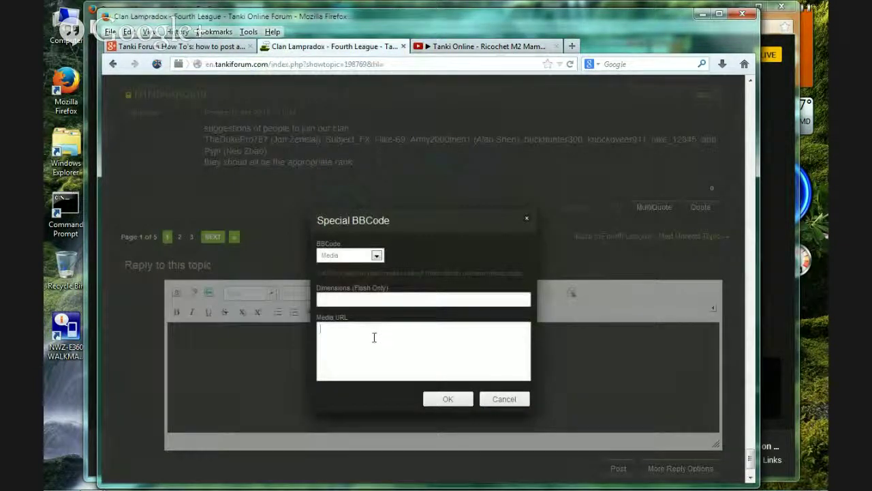
left_click(374, 334)
type("https://www.youtube.com/watch?v=Az0f4fG3yrA")
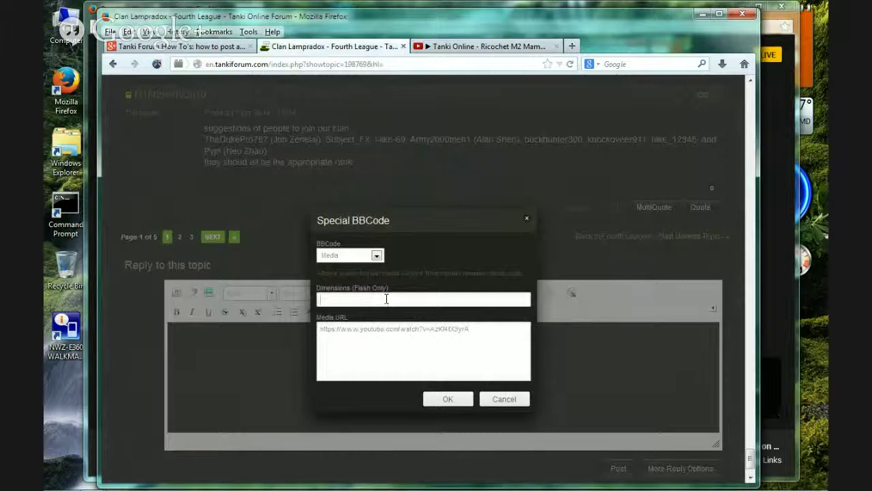
Copy the Ricochet M2 Mammoth video's embed code from the YouTube player's right-click menu.
left_click(463, 46)
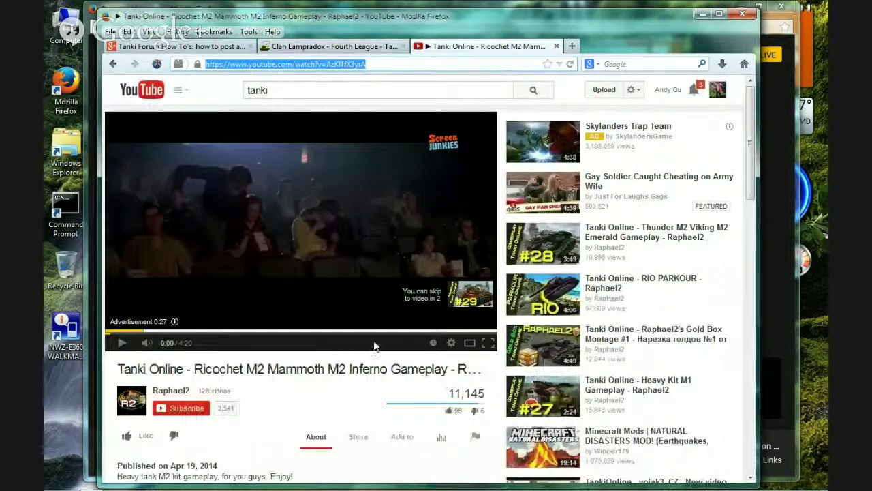
right_click(383, 317)
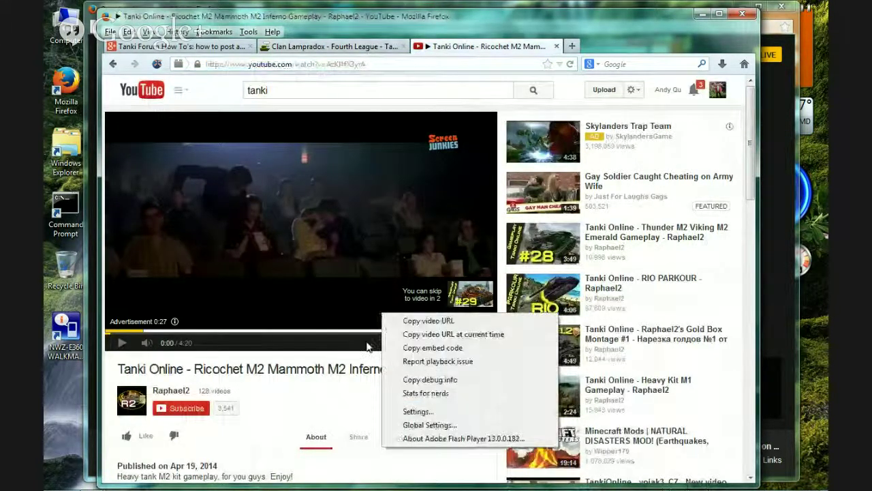
left_click(361, 384)
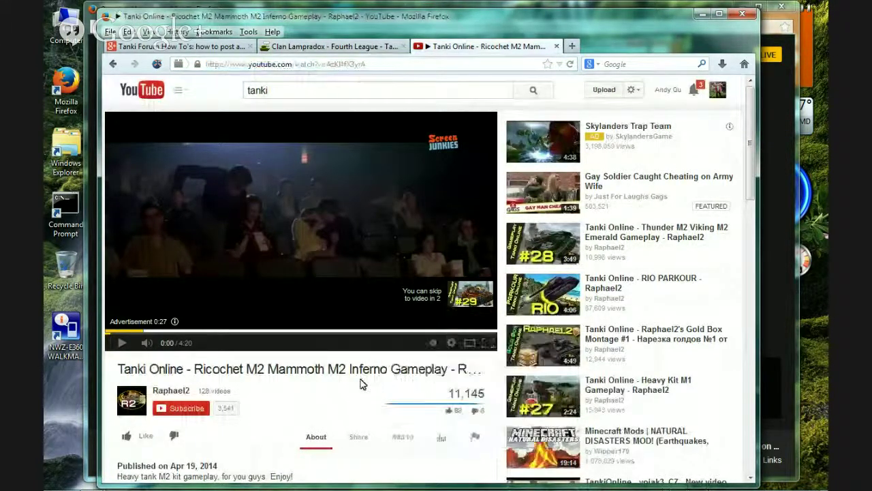
right_click(370, 271)
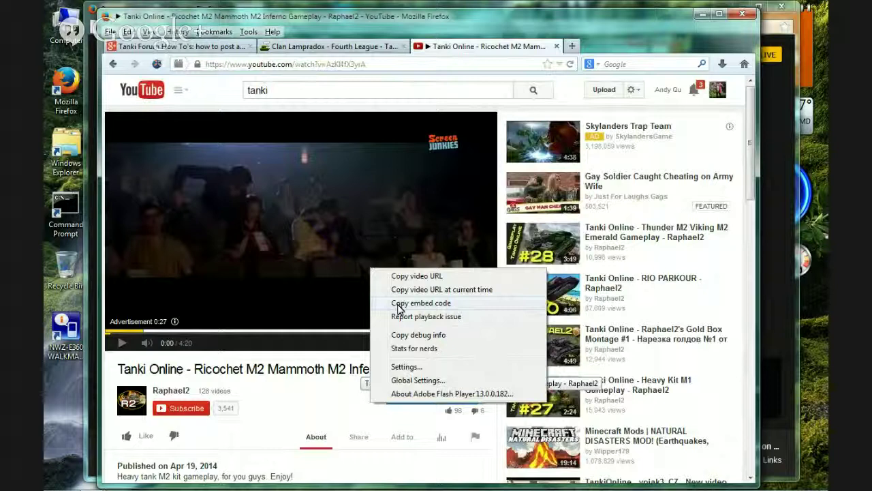
left_click(399, 304)
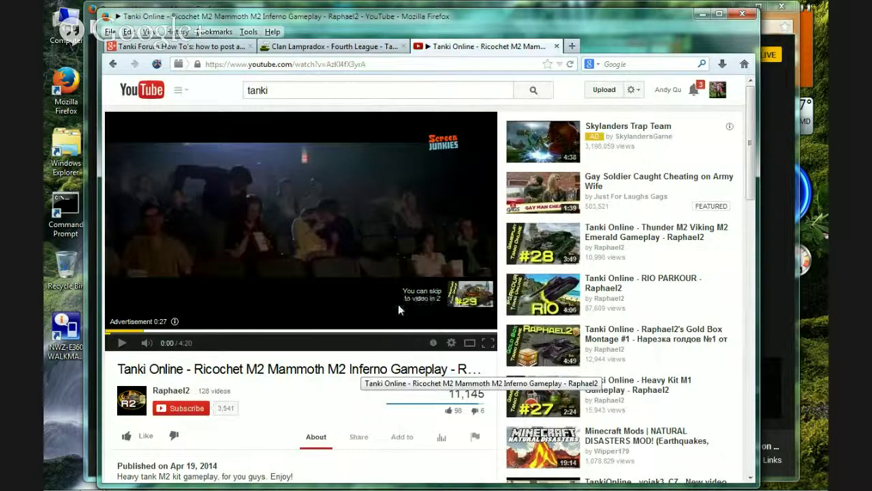
left_click(361, 48)
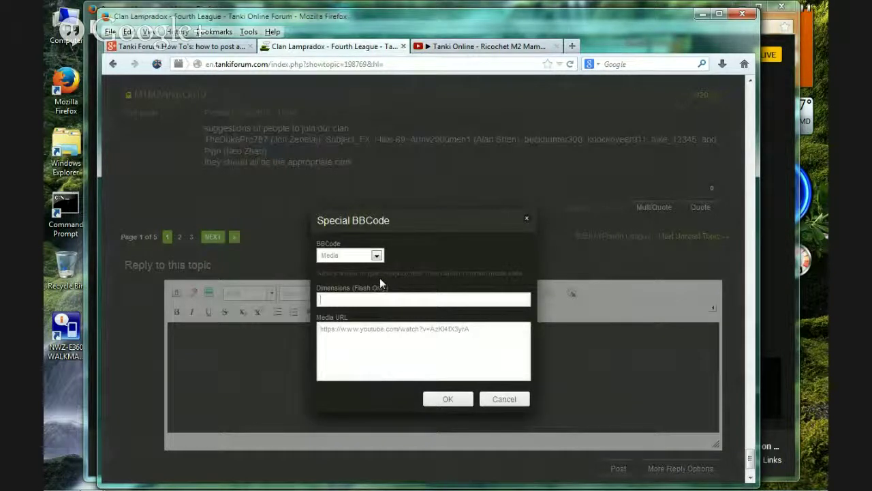
Paste the video's embed code into the Dimensions field and find its 640 width value.
key("ctrl+v")
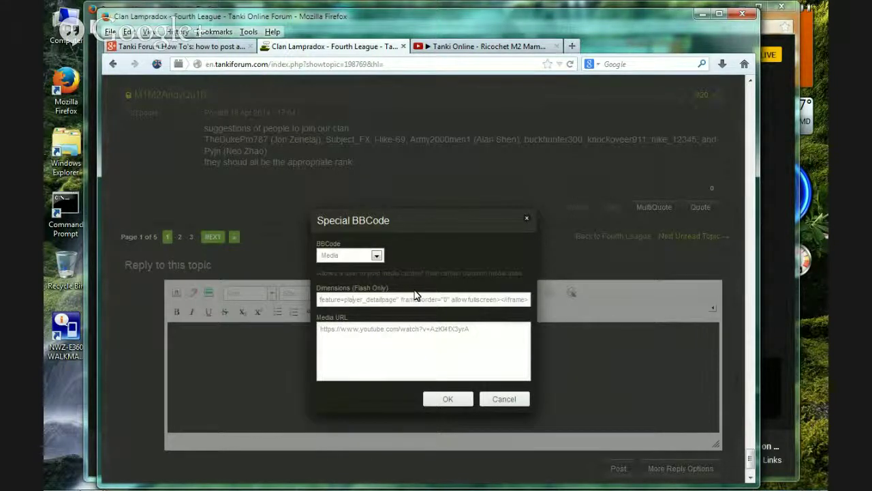
key("Left")
key("Left")
key("Left")
key("Left")
key("Left")
key("Left")
key("Left")
key("Left")
key("Left")
key("Left")
key("Left")
key("Left")
key("Left")
key("Left")
key("Left")
key("Left")
key("Left")
key("Left")
key("Left")
key("Left")
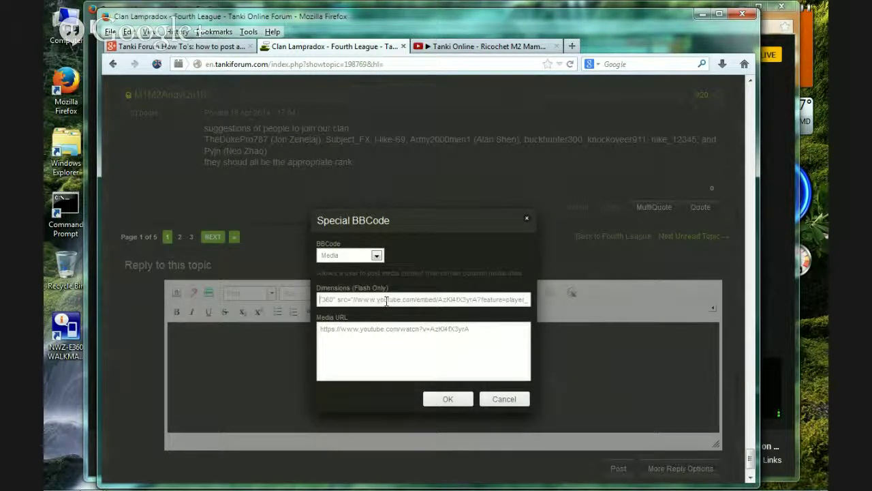
key("Left")
key("Left")
key("Left")
key("Left")
key("Left")
key("Left")
key("Left")
key("Left")
key("Left")
key("Left")
key("Left")
key("Left")
key("Left")
key("Left")
key("Left")
key("Left")
key("Left")
key("Left")
key("Left")
key("Left")
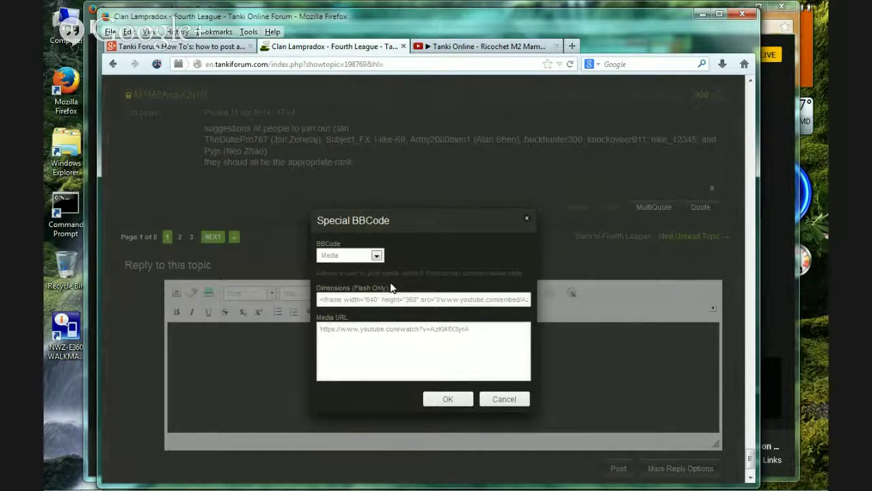
key("Right")
key("Right")
key("Right")
key("Right")
key("Right")
key("Right")
key("Right")
key("Right")
key("Right")
key("Right")
key("Right")
key("Right")
key("Right")
key("Right")
key("Right")
key("Right")
key("Right")
key("Right")
key("Right")
key("Right")
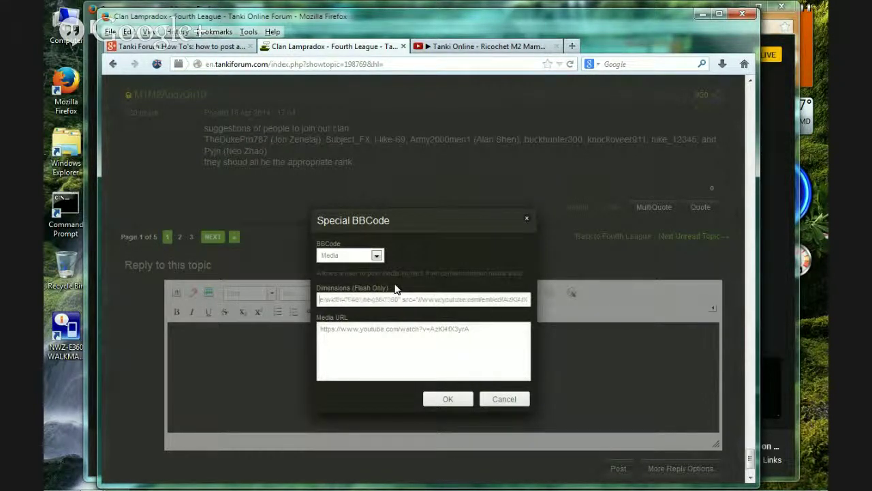
key("Right")
key("Right")
key("Right")
key("Right")
key("Right")
key("Right")
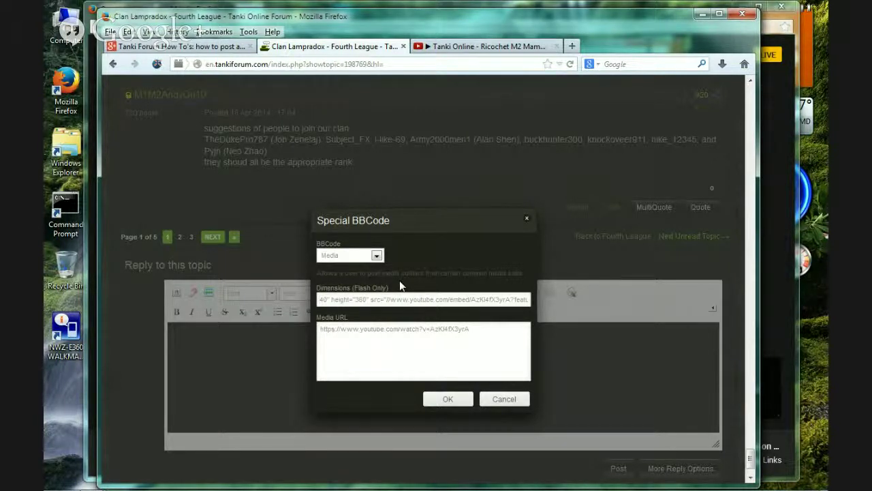
key("Left")
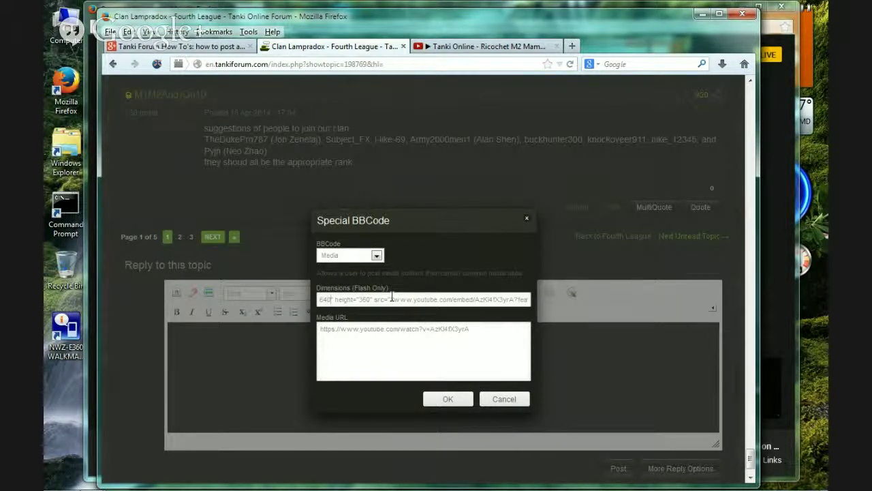
Delete the surrounding embed code so Dimensions reads 640x360.
key("BackSpace")
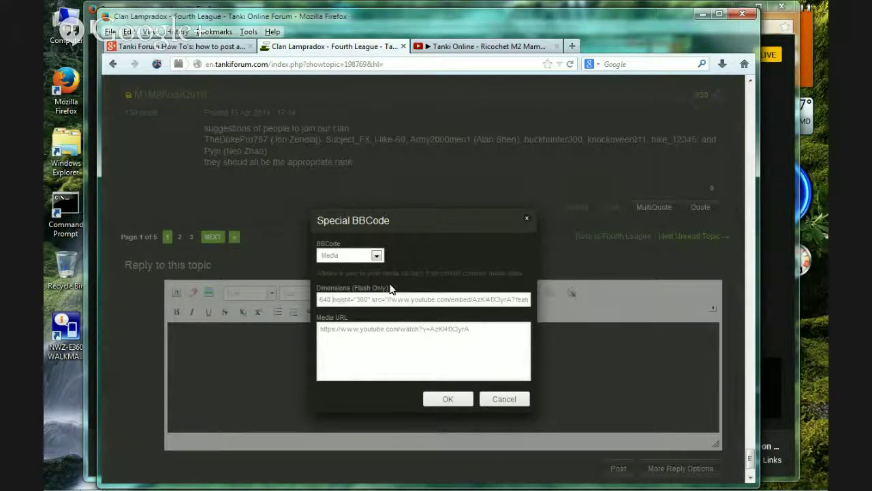
key("Delete")
key("Delete")
key("Delete")
key("Delete")
key("Delete")
key("Delete")
key("Delete")
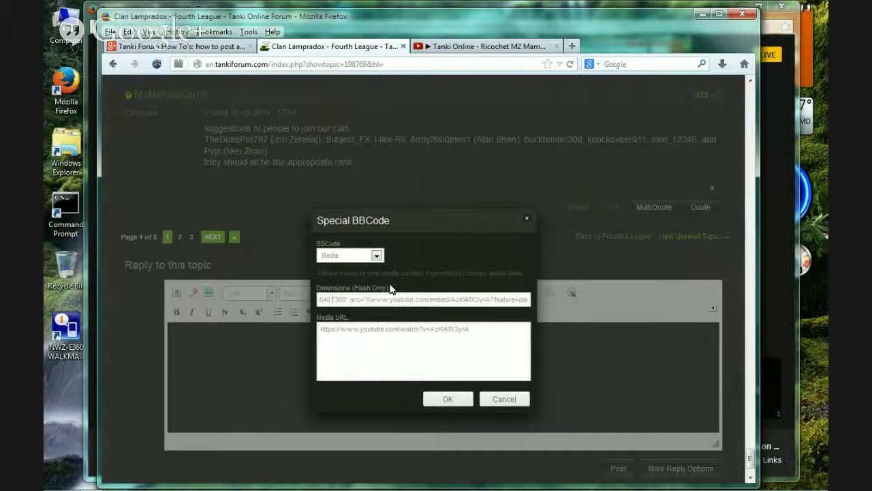
key("Delete")
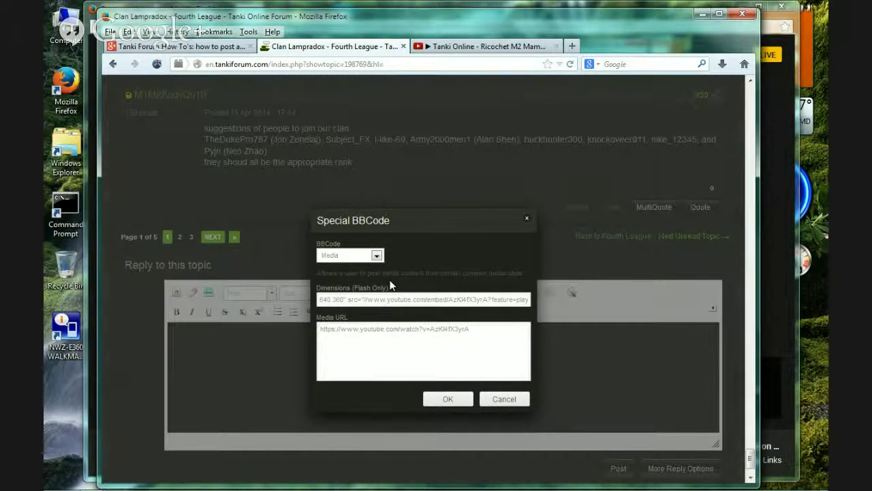
key("Right")
key("Right")
key("Right")
key("Delete")
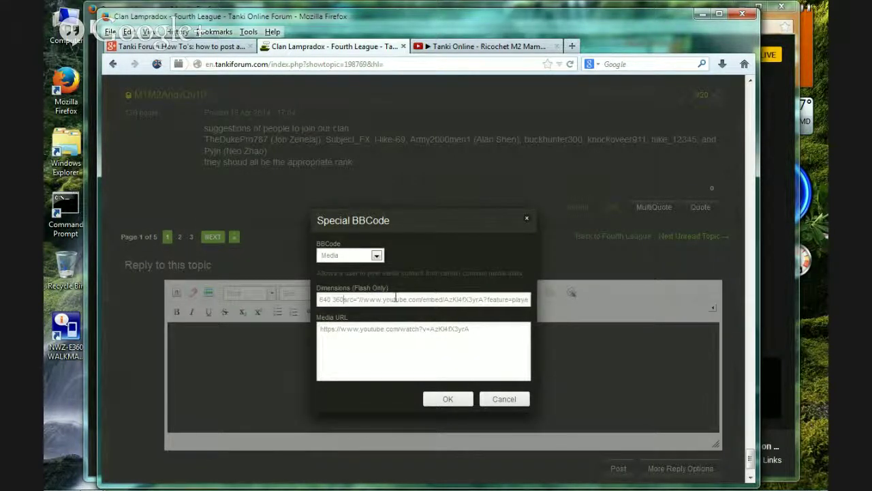
key("Delete")
key("Delete")
key("Delete")
key("Delete")
key("Delete")
key("Delete")
key("Delete")
key("Delete")
key("Delete")
key("Delete")
key("Delete")
key("Delete")
key("Delete")
key("Delete")
key("Delete")
key("Delete")
key("Delete")
key("Delete")
key("Delete")
key("Delete")
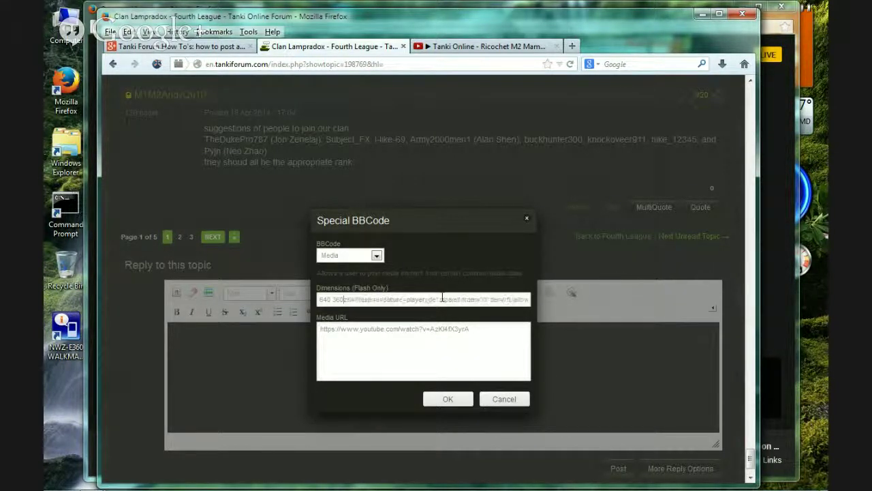
key("Delete")
key("Delete")
key("Delete")
key("Delete")
key("Delete")
key("Delete")
key("Delete")
key("Delete")
key("Delete")
key("Delete")
key("Delete")
key("Delete")
key("Delete")
key("Delete")
key("Delete")
key("Delete")
key("Delete")
key("Delete")
key("Delete")
key("Delete")
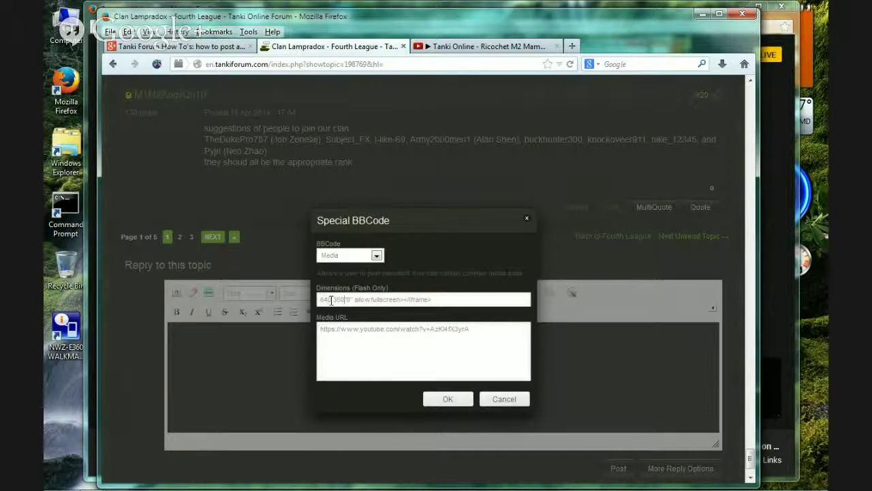
key("Delete")
key("Delete")
key("Delete")
key("Delete")
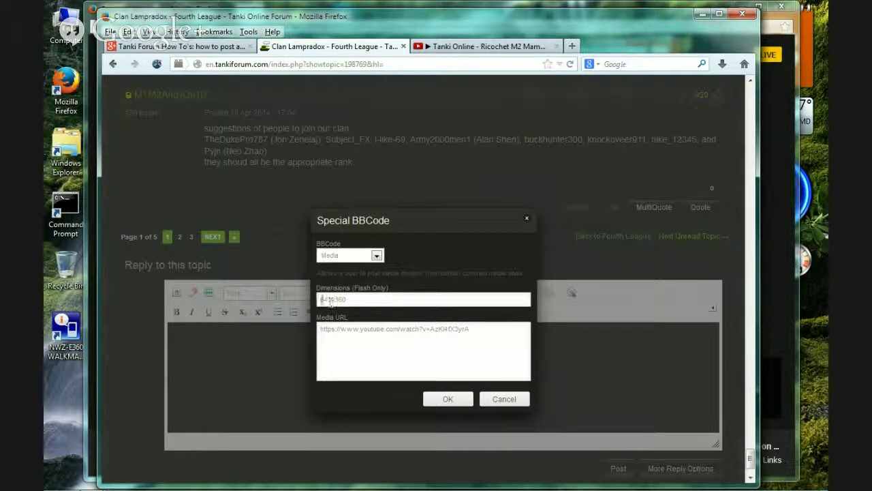
type("x360")
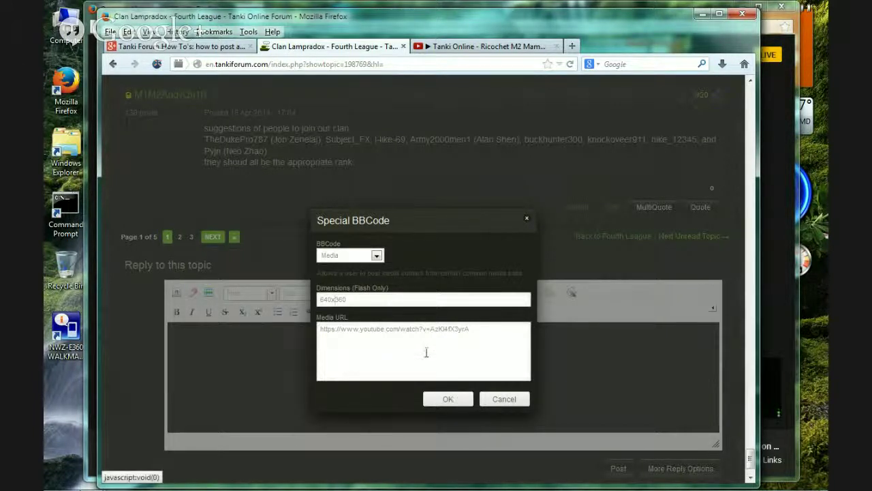
Insert the 640x360 Media tag into the reply and post it to the clan topic.
left_click(443, 398)
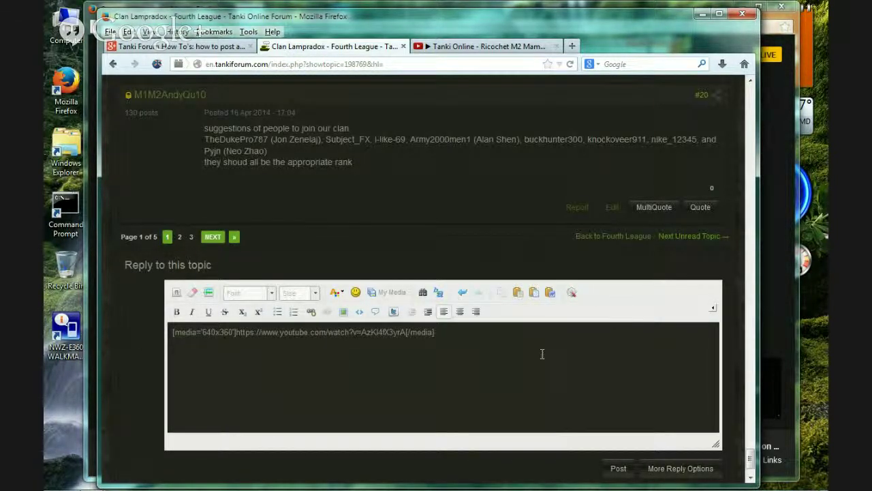
scroll(614, 319, "down", 2)
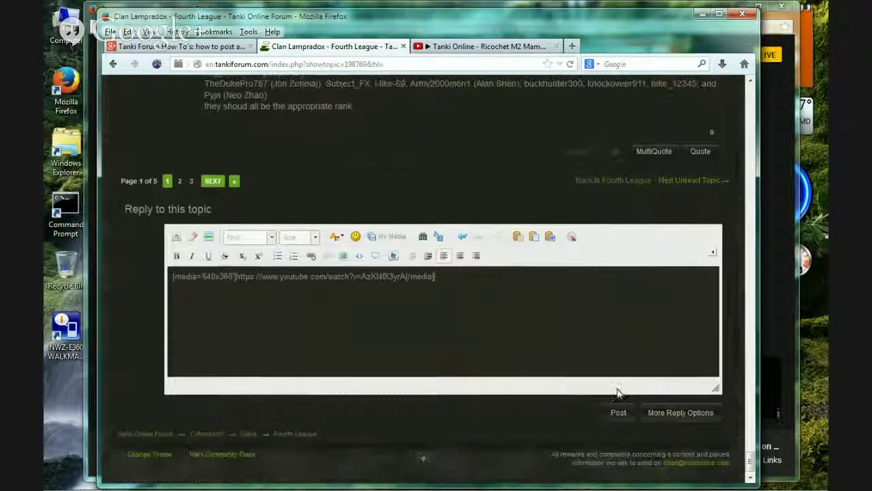
left_click(624, 420)
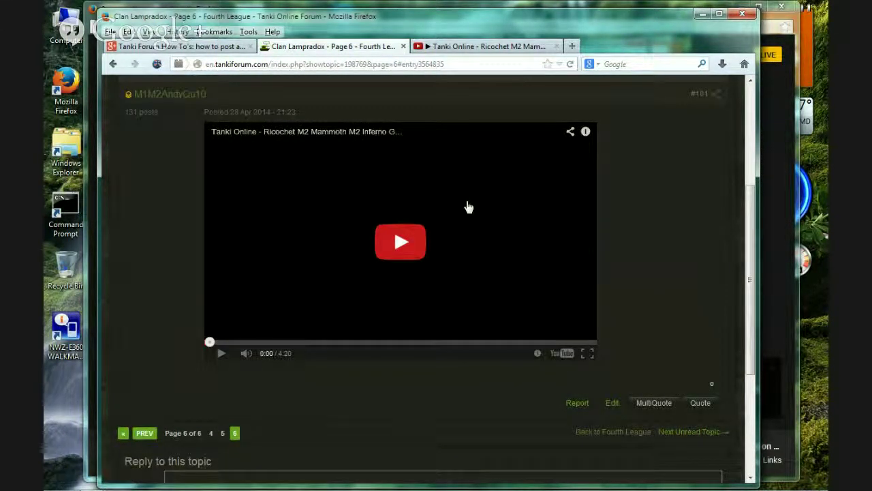
Play the embedded Ricochet M2 Mammoth video, skip it to its 4:19 end, and dismiss the music ad.
left_click(400, 244)
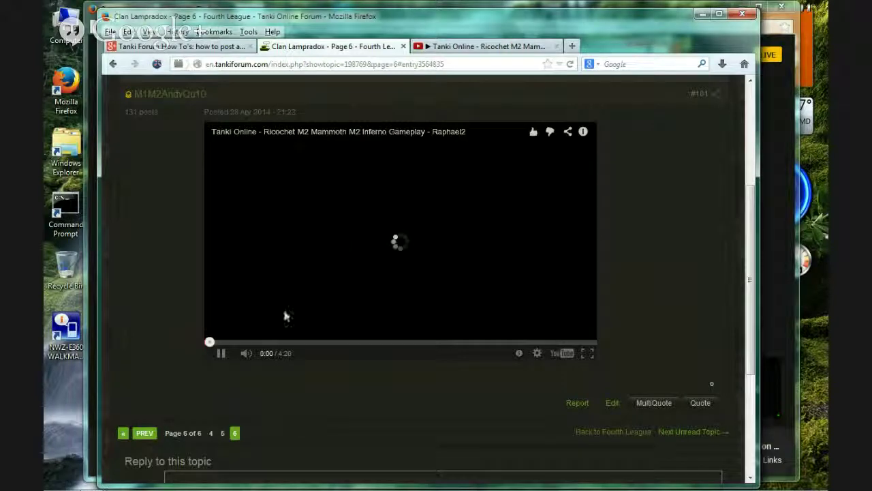
left_click(592, 341)
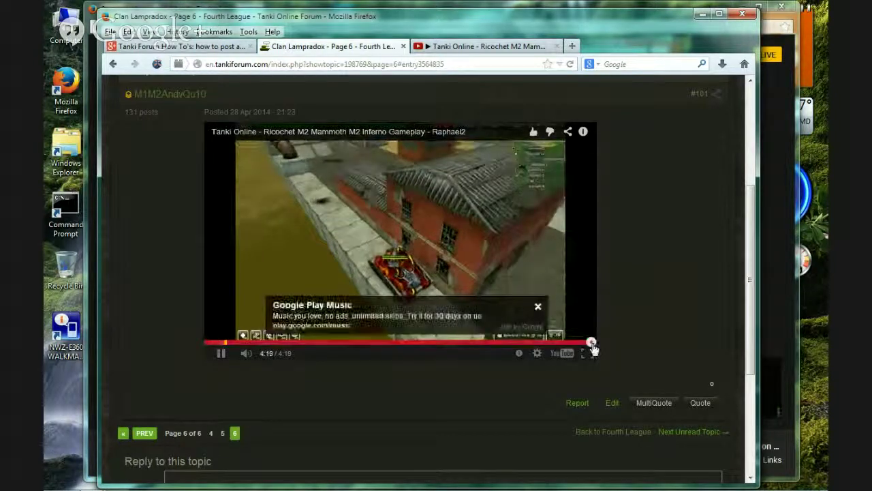
left_click(538, 308)
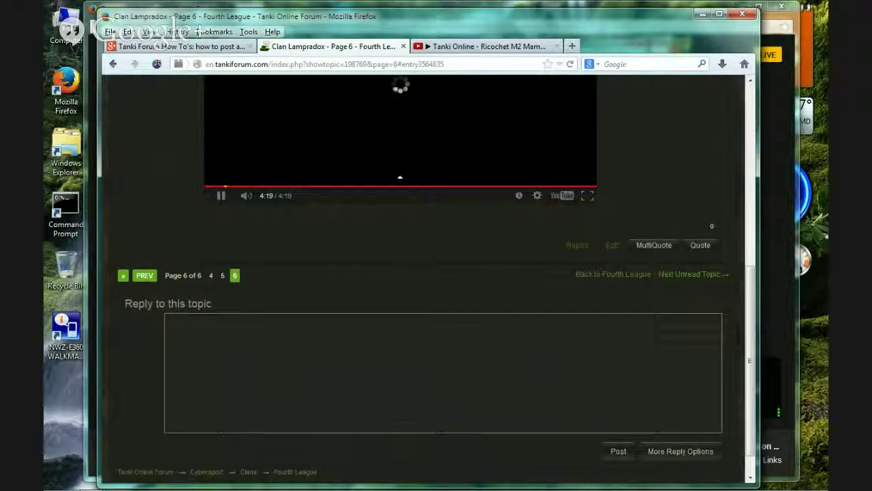
Choose Stop broadcast in Hangouts, check the forum topic window, then bring Hangouts back to front.
left_click(781, 409)
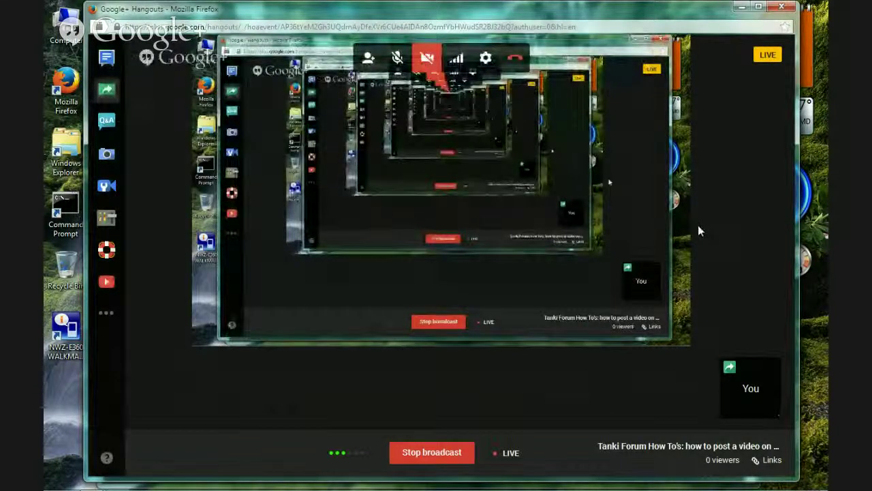
left_click(452, 454)
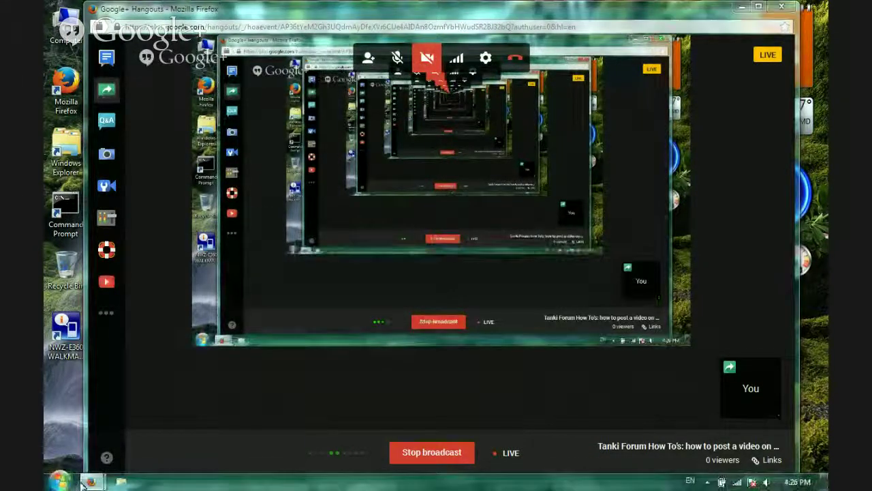
mouse_move(90, 481)
left_click(117, 444)
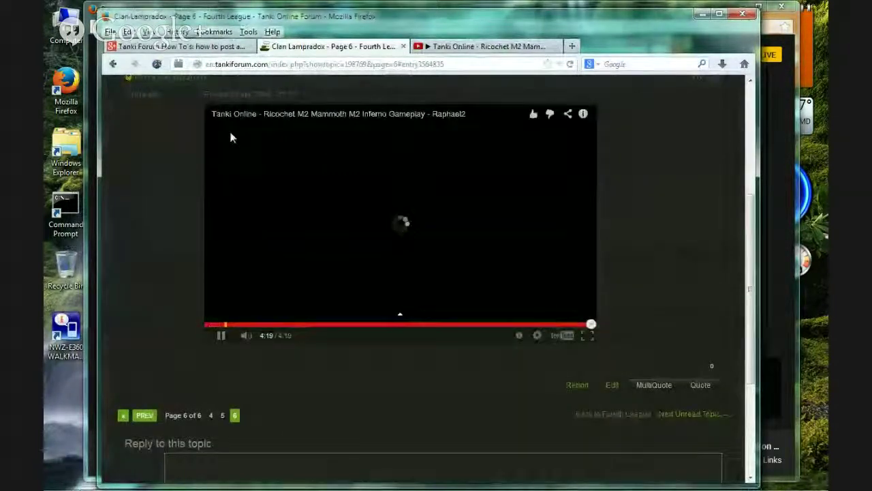
left_click(770, 143)
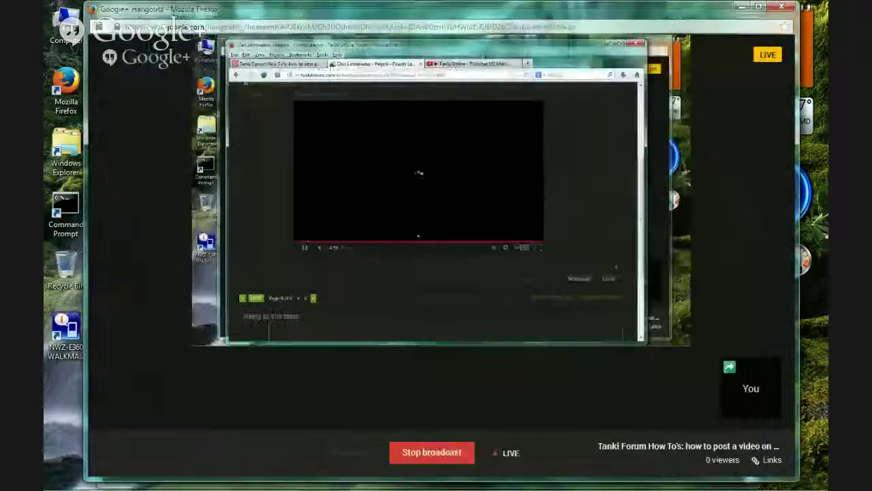